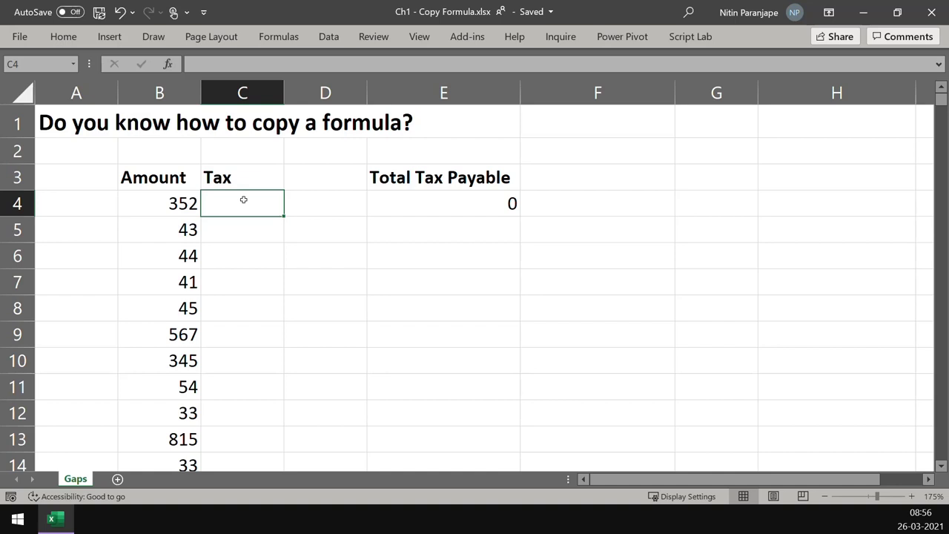
Enter =B4*5% in C4 to calculate the first tax value of 17.6.
{"action": "type", "text": "="}
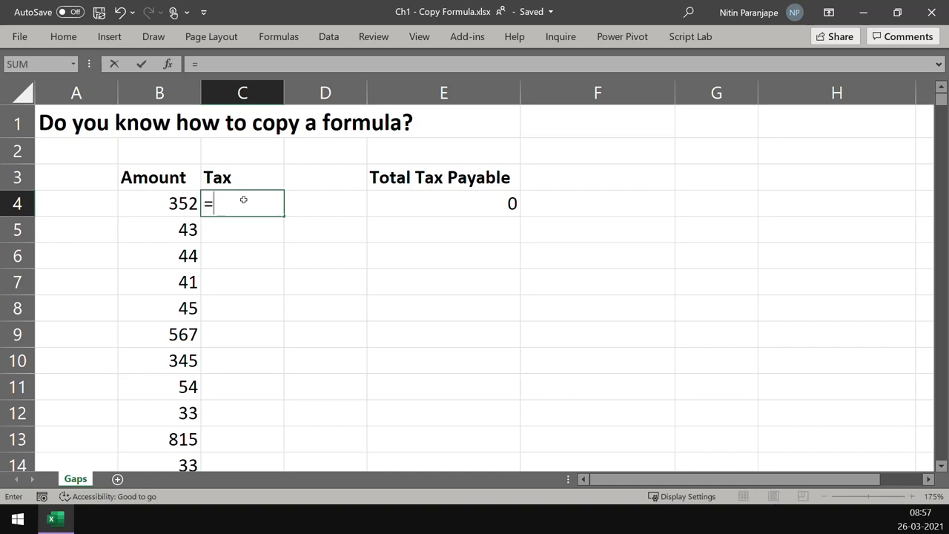
{"action": "key", "text": "Left"}
{"action": "type", "text": "*5%"}
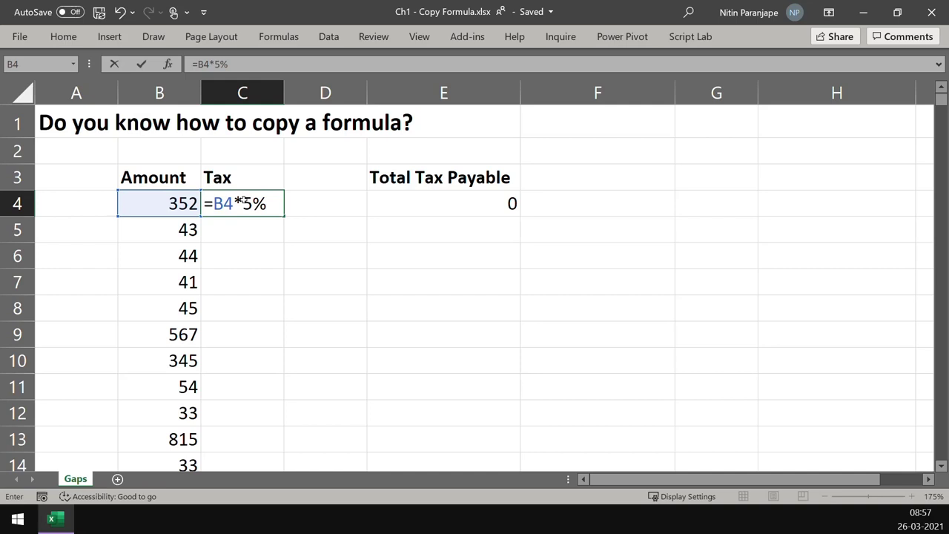
{"action": "key", "text": "Return"}
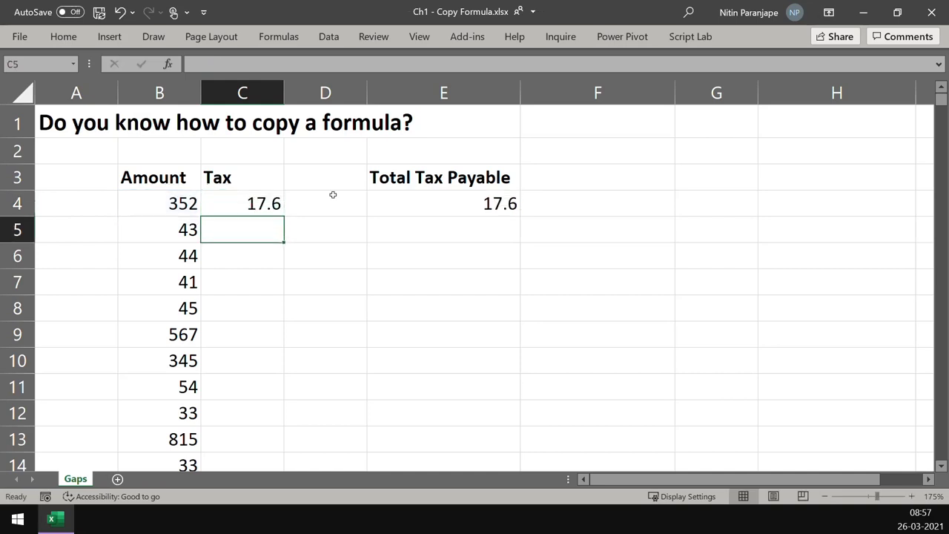
{"action": "left_click", "coordinate": [273, 211]}
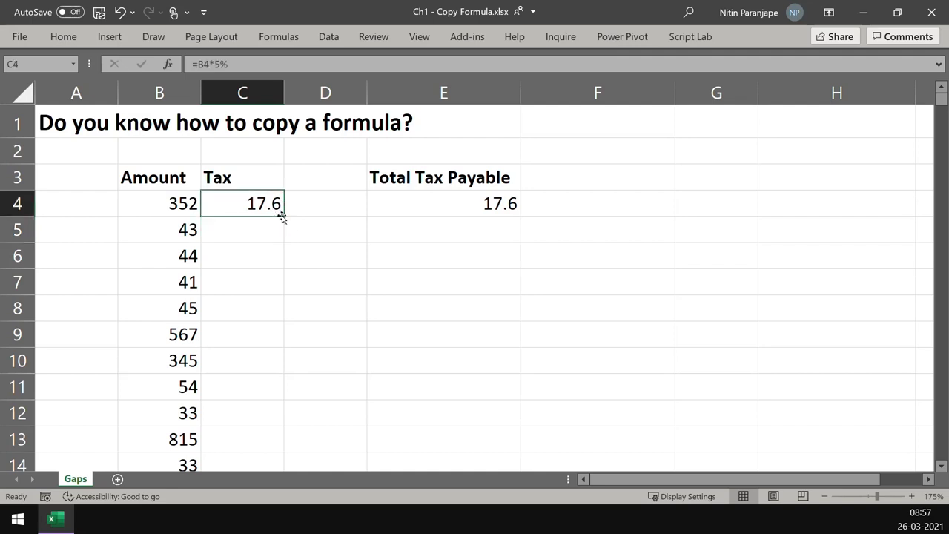
{"action": "left_click_drag", "start_coordinate": [283, 215], "coordinate": [277, 528]}
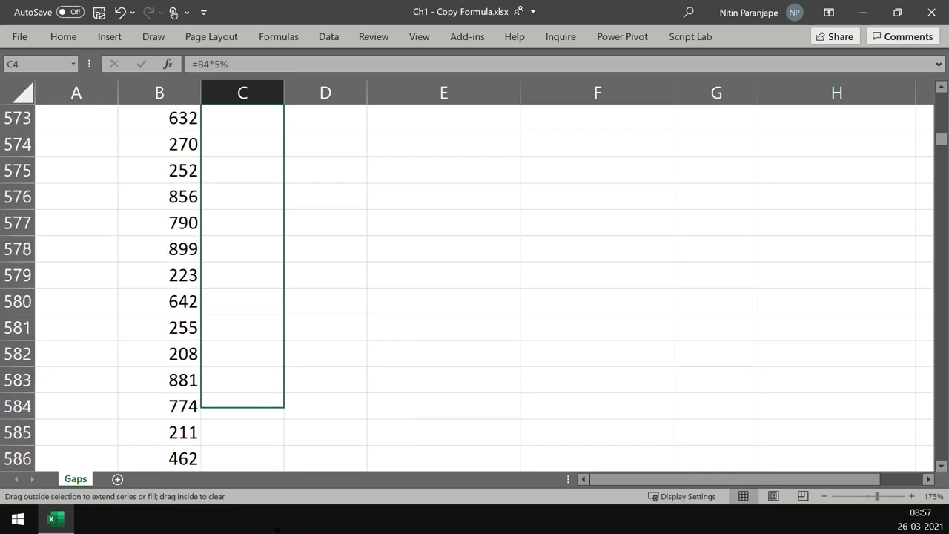
{"action": "left_click_drag", "start_coordinate": [277, 528], "coordinate": [282, 466]}
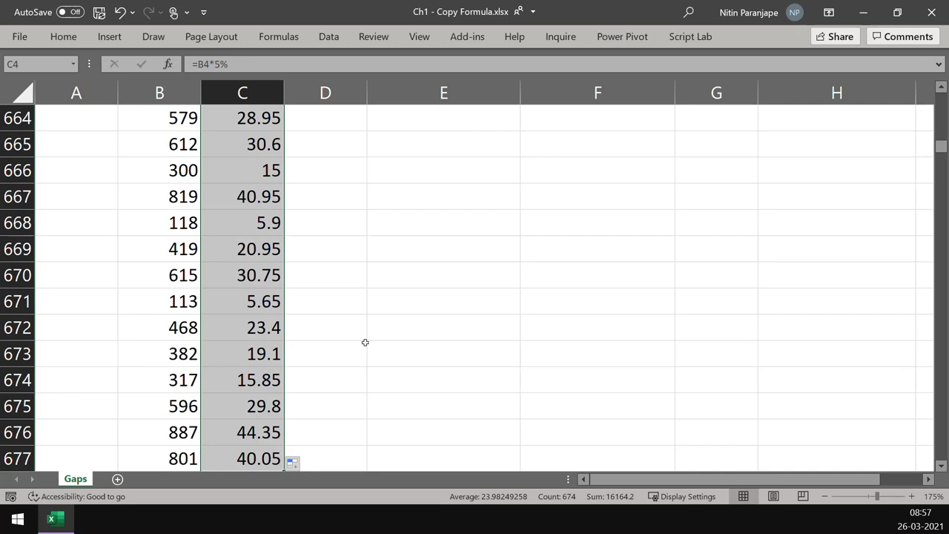
{"action": "key", "text": "ctrl+z"}
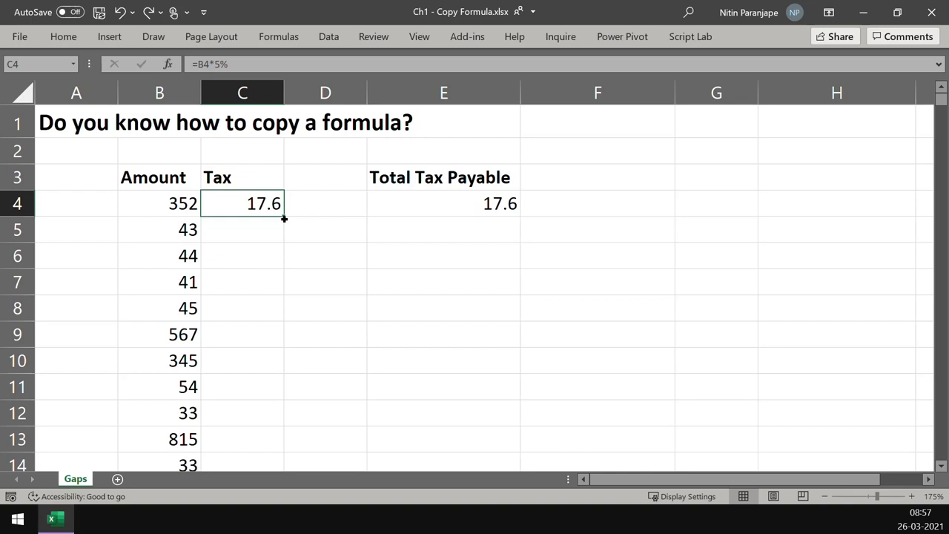
Fill the C4 tax formula down through row 44, where the amounts' gap stops it.
{"action": "double_click", "coordinate": [284, 219]}
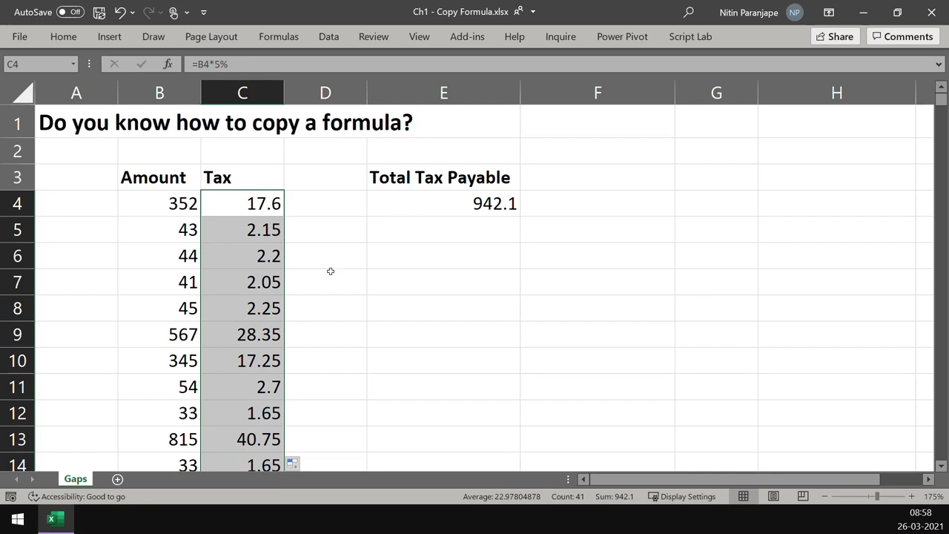
{"action": "left_click", "coordinate": [259, 337]}
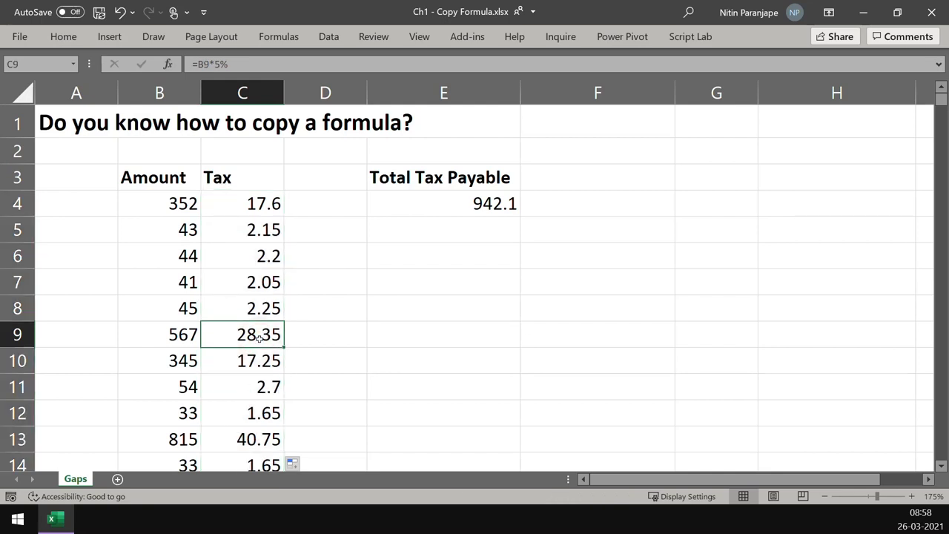
{"action": "key", "text": "ctrl+Down"}
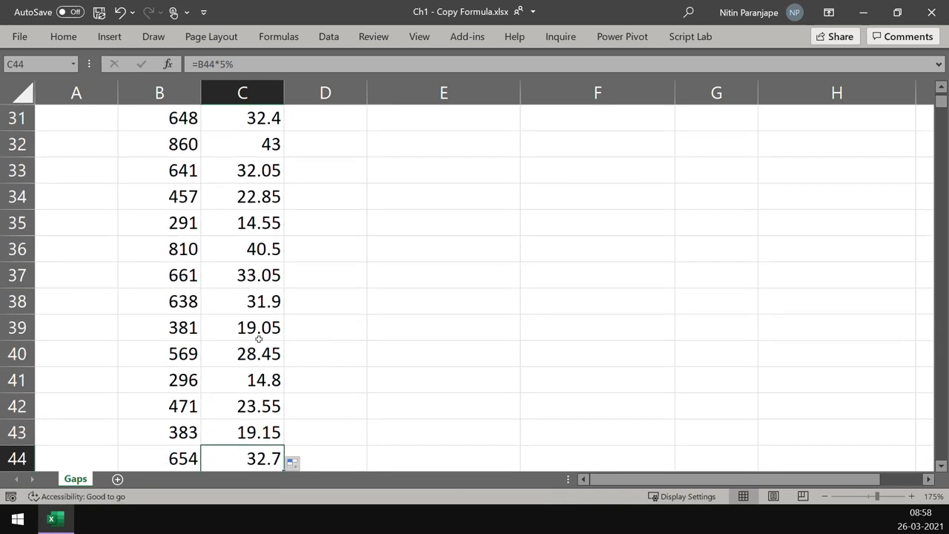
{"action": "key", "text": "Down"}
{"action": "key", "text": "Down"}
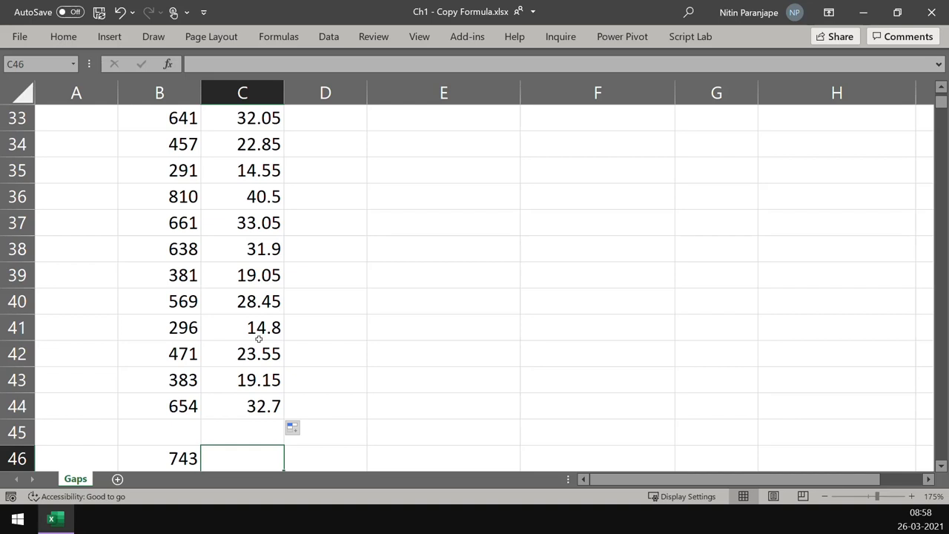
{"action": "key", "text": "ctrl+Home"}
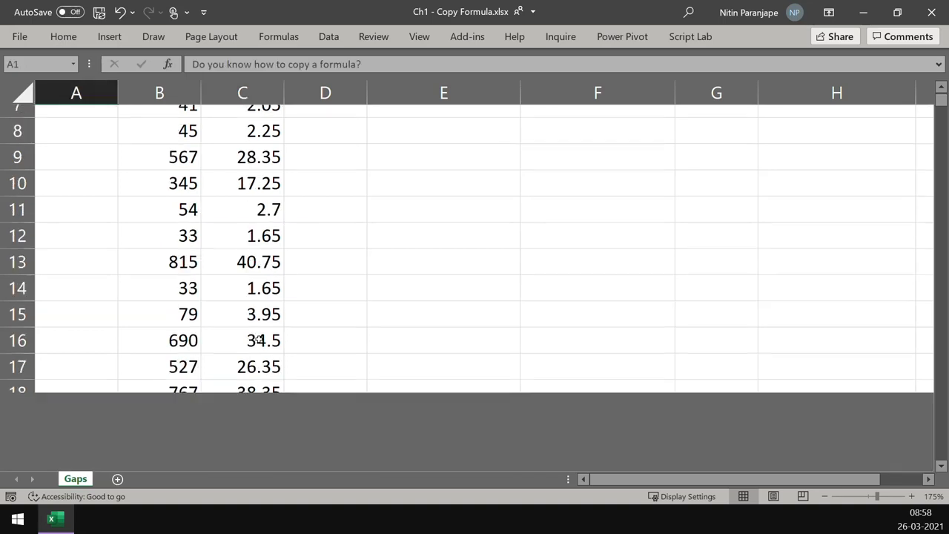
{"action": "key", "text": "Right"}
{"action": "key", "text": "Right"}
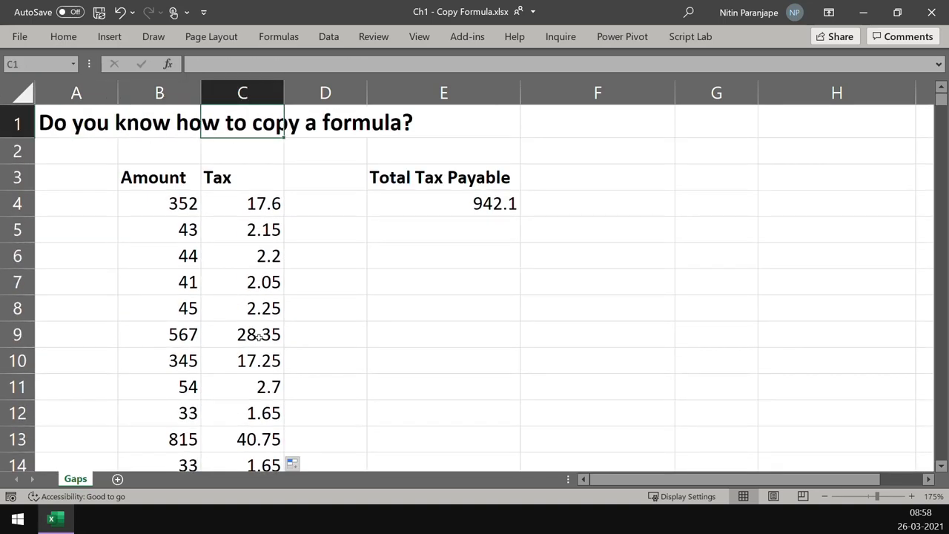
Clear the Tax column, then select the Amount range B3:B5016 including its header.
{"action": "left_click", "coordinate": [242, 95]}
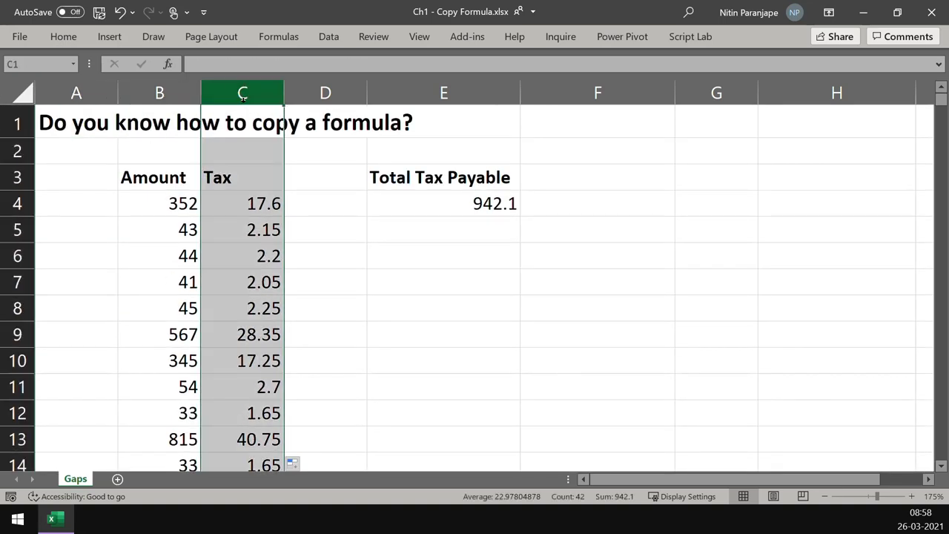
{"action": "key", "text": "Delete"}
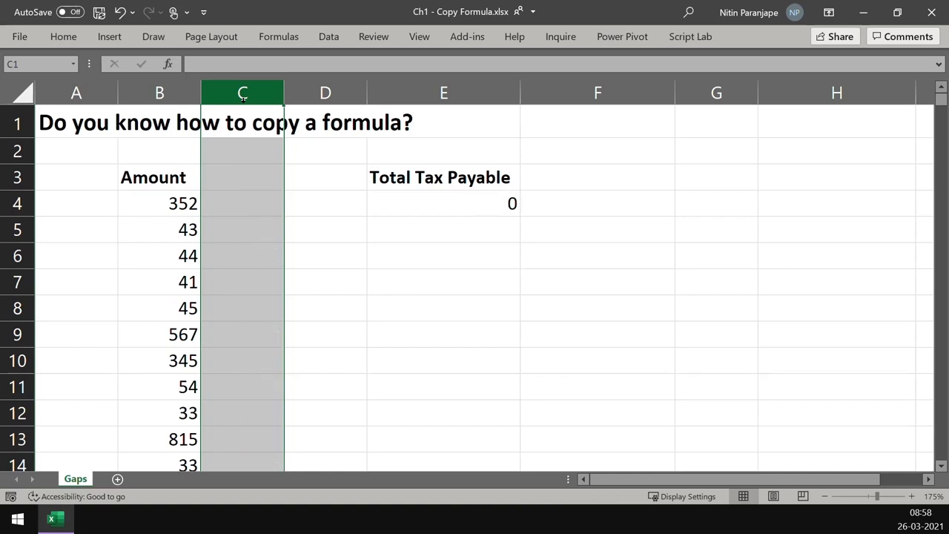
{"action": "key", "text": "ctrl+End"}
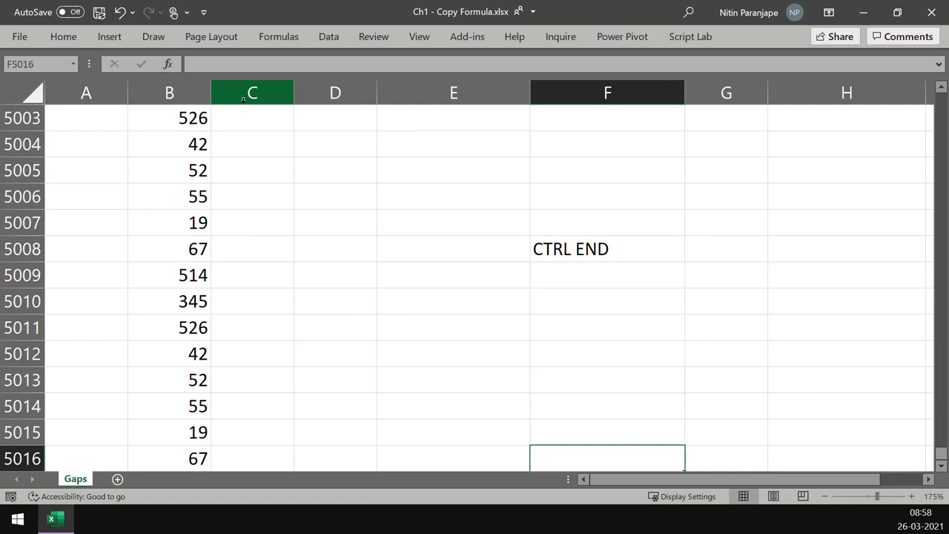
{"action": "key", "text": "Down"}
{"action": "key", "text": "Down"}
{"action": "key", "text": "Left"}
{"action": "key", "text": "Left"}
{"action": "key", "text": "Left"}
{"action": "key", "text": "Left"}
{"action": "key", "text": "Up"}
{"action": "key", "text": "Up"}
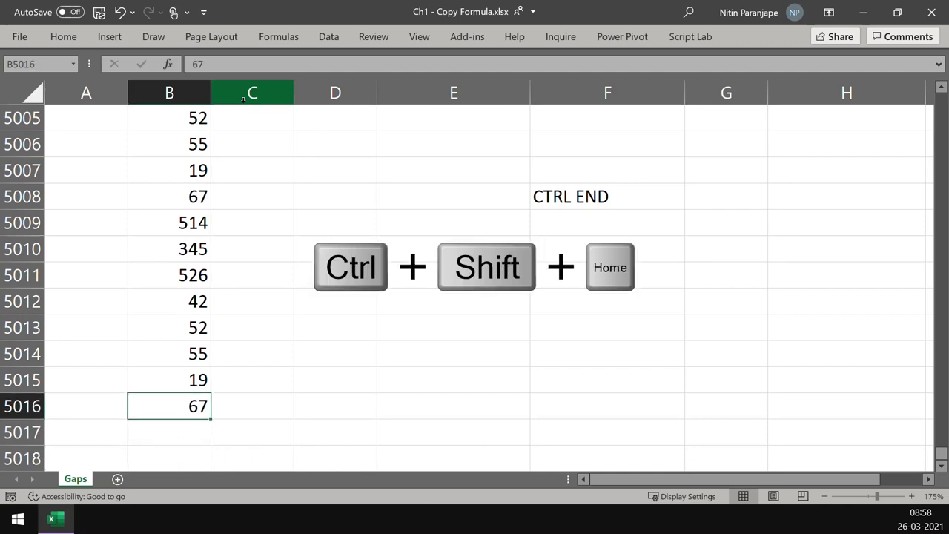
{"action": "key", "text": "ctrl+shift+Home"}
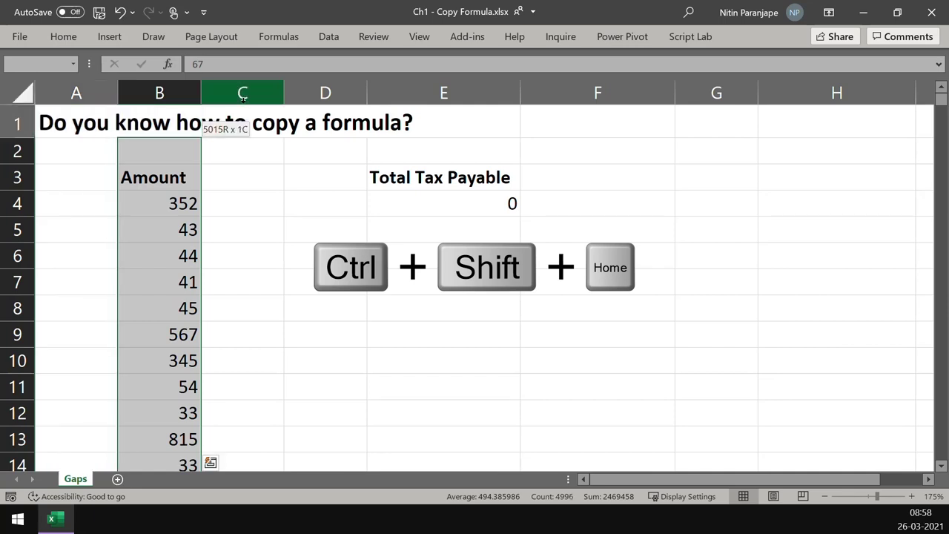
{"action": "key", "text": "shift+Down"}
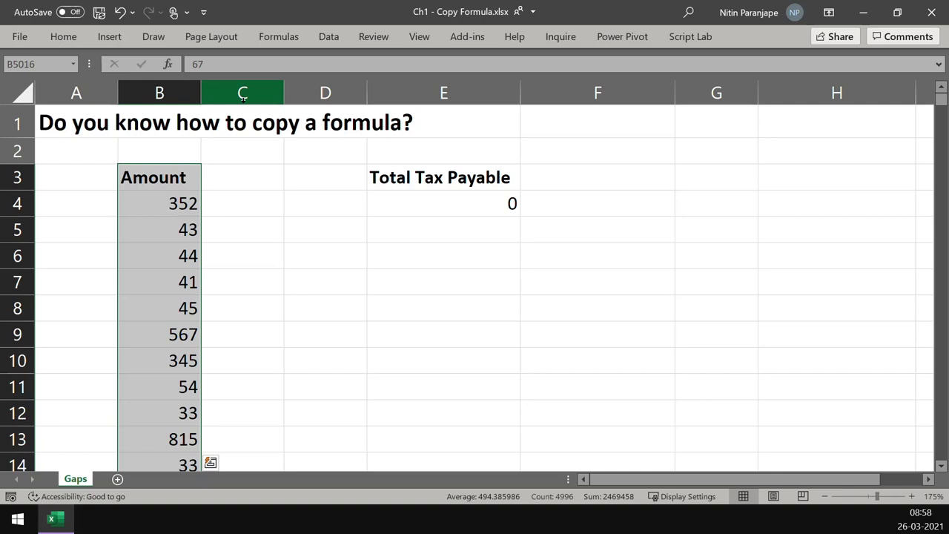
Convert B3:B5016 into an Excel table with 'My table has headers' checked.
{"action": "left_click", "coordinate": [109, 39]}
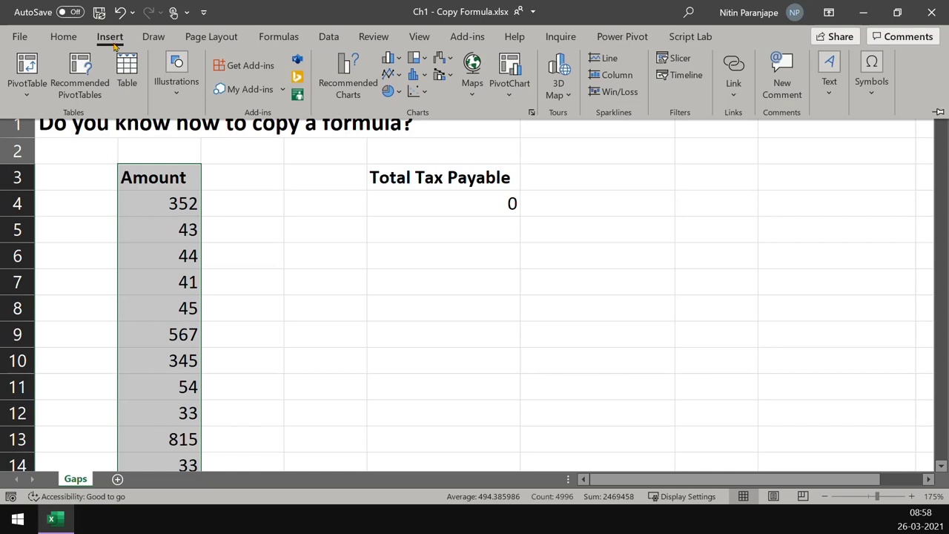
{"action": "left_click", "coordinate": [126, 74]}
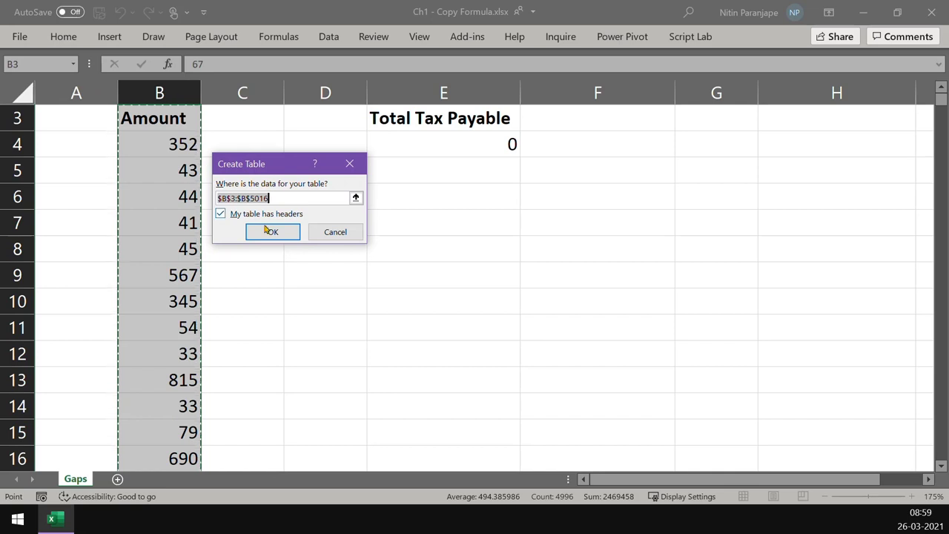
{"action": "left_click", "coordinate": [269, 232]}
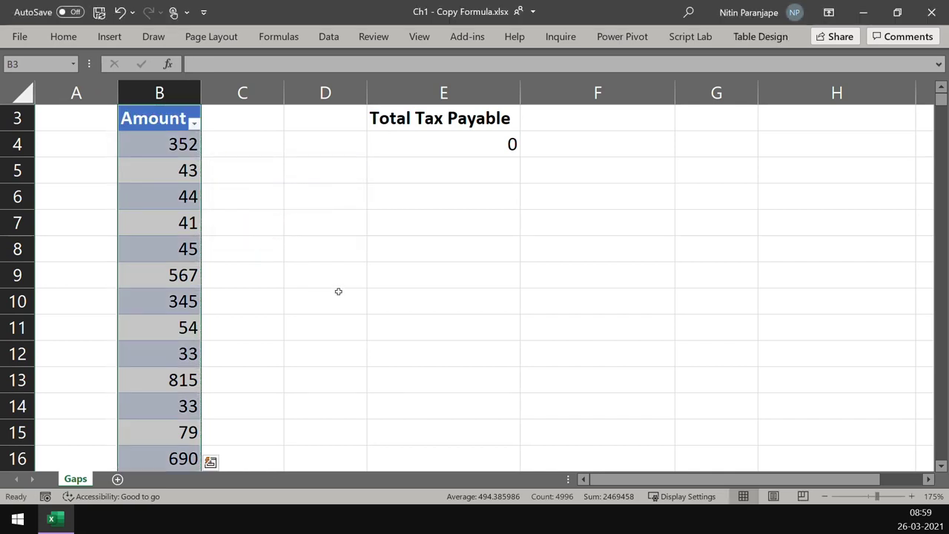
Delete the amounts in B9, B12 and B13 to leave gaps in the table.
{"action": "left_click", "coordinate": [192, 276]}
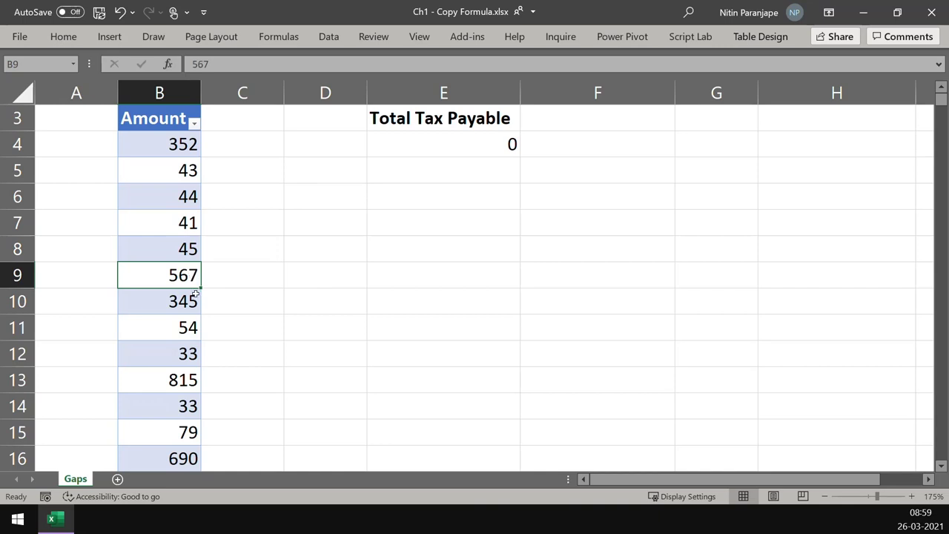
{"action": "key", "text": "Delete"}
{"action": "left_click", "coordinate": [187, 363]}
{"action": "key", "text": "Delete"}
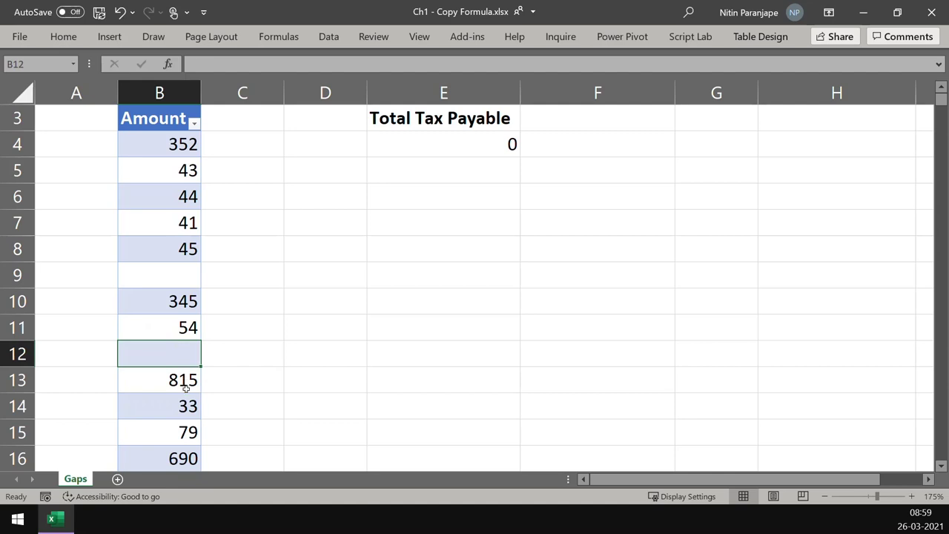
{"action": "left_click", "coordinate": [186, 388]}
{"action": "key", "text": "Delete"}
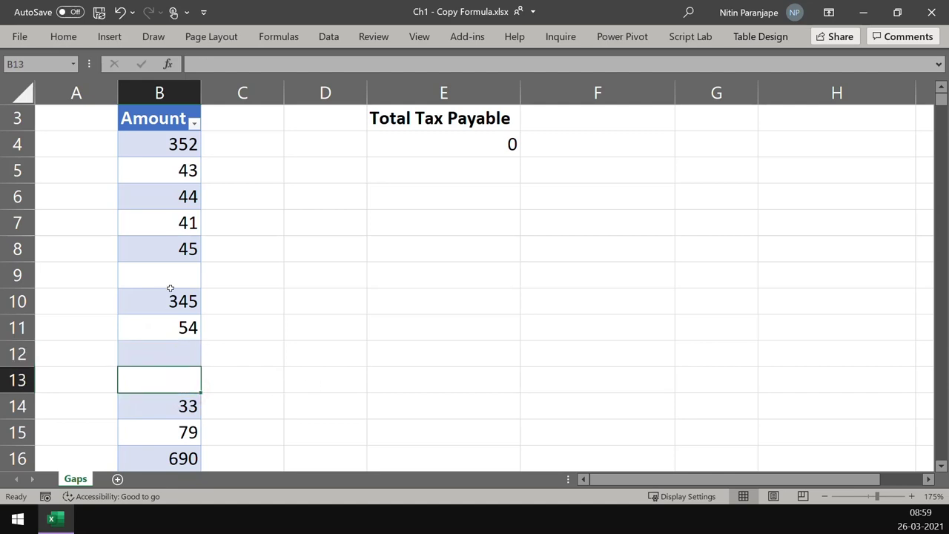
{"action": "left_click", "coordinate": [234, 147]}
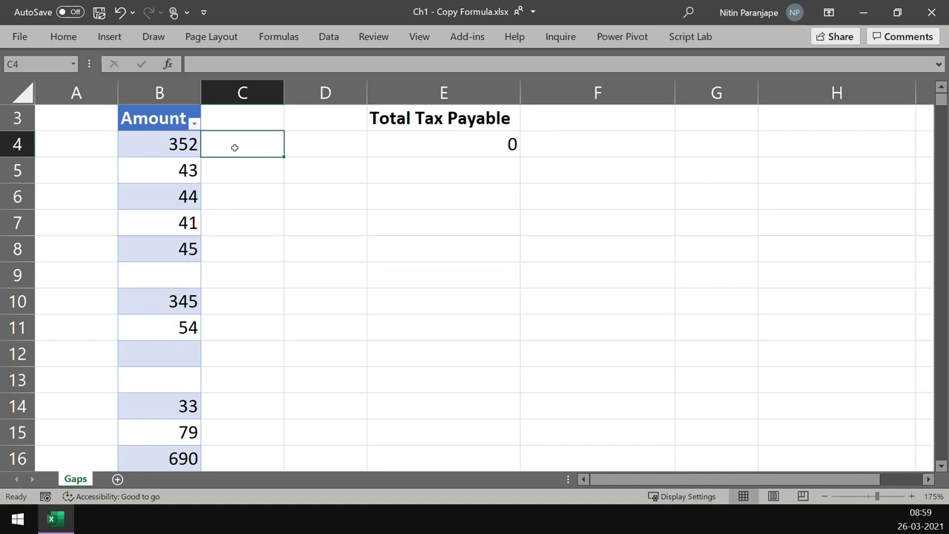
Enter =B4*5% in C4 so the table column auto-fills to row 5016, totalling 123402.15.
{"action": "type", "text": "="}
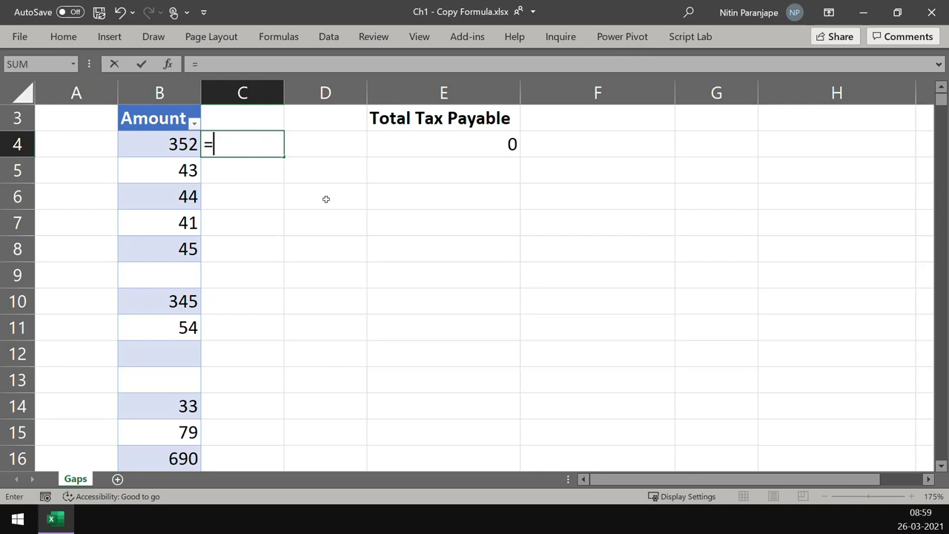
{"action": "type", "text": "b4*5%"}
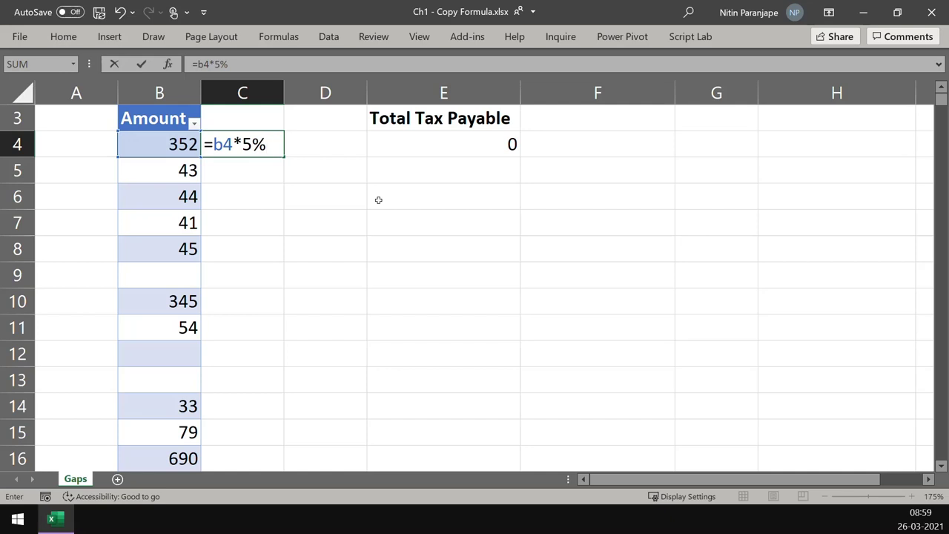
{"action": "key", "text": "Return"}
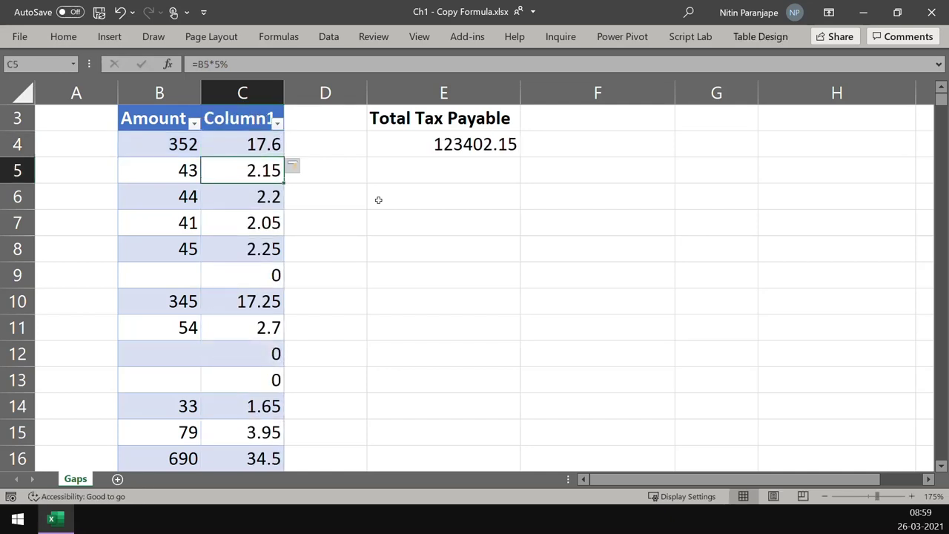
{"action": "key", "text": "End"}
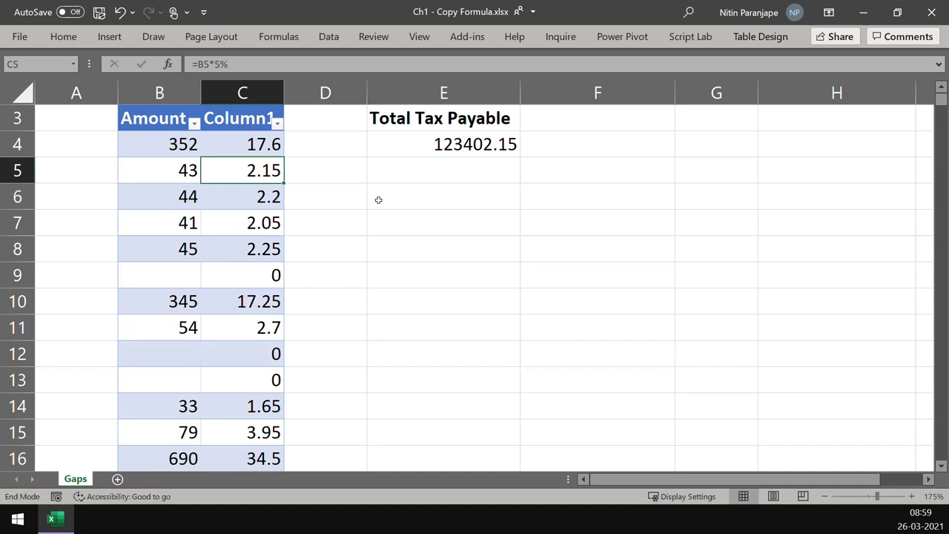
{"action": "key", "text": "ctrl+End"}
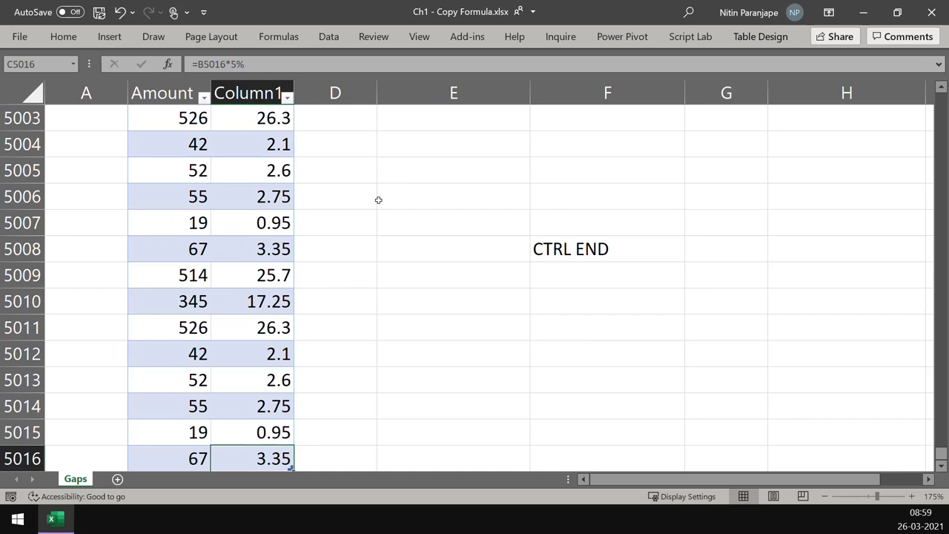
{"action": "scroll", "coordinate": [335, 249], "scroll_direction": "down", "scroll_amount": 1}
{"action": "scroll", "coordinate": [335, 249], "scroll_direction": "down", "scroll_amount": 2}
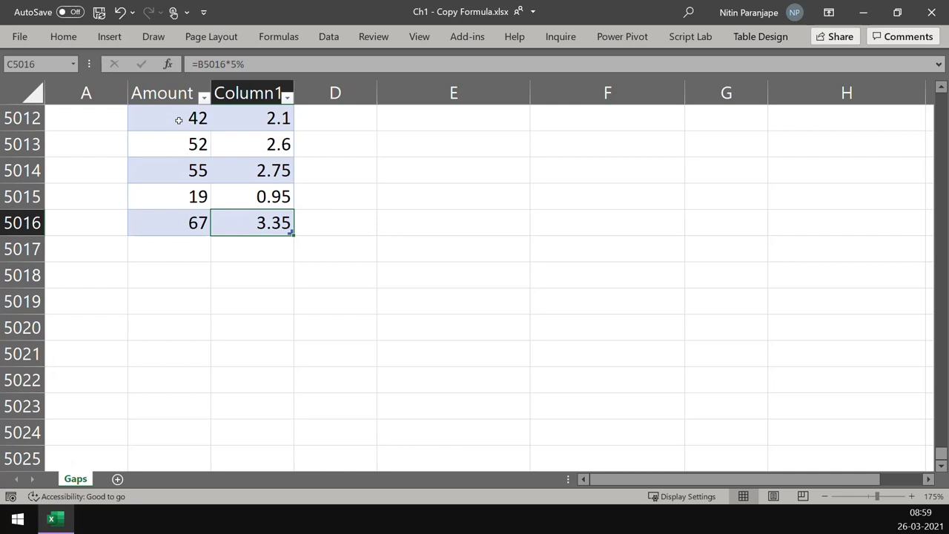
Copy the last five amounts in B5012:B5016 and paste them starting at B5017.
{"action": "left_click_drag", "start_coordinate": [179, 120], "coordinate": [164, 215]}
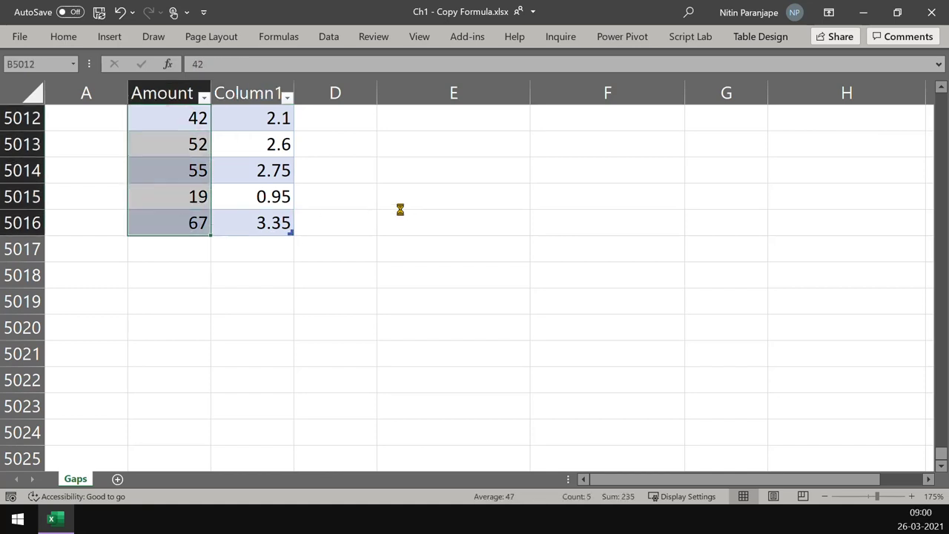
{"action": "key", "text": "ctrl+c"}
{"action": "left_click", "coordinate": [156, 249]}
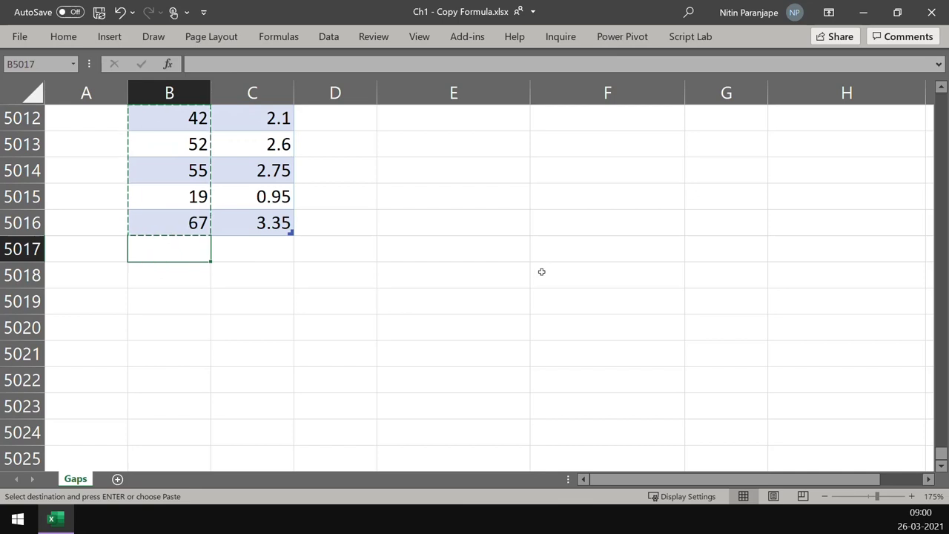
{"action": "key", "text": "ctrl+v"}
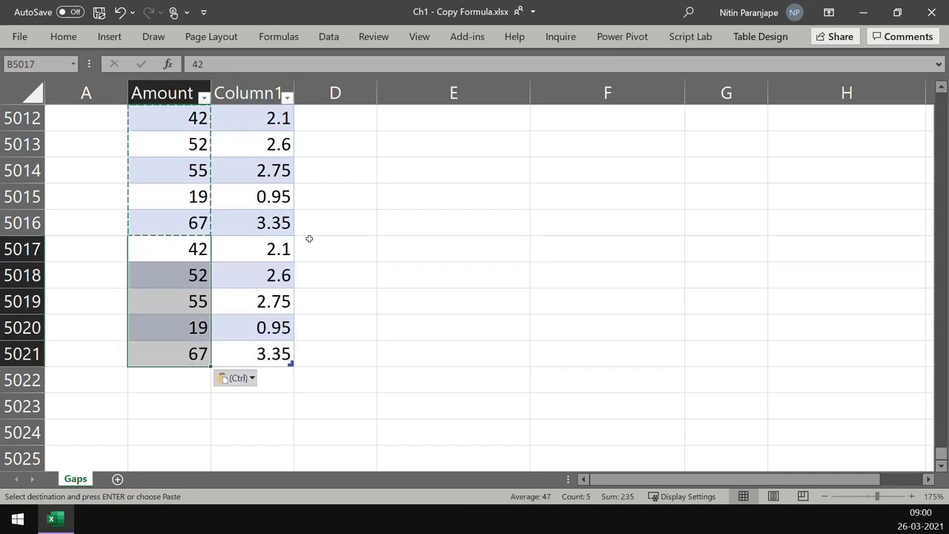
{"action": "key", "text": "Escape"}
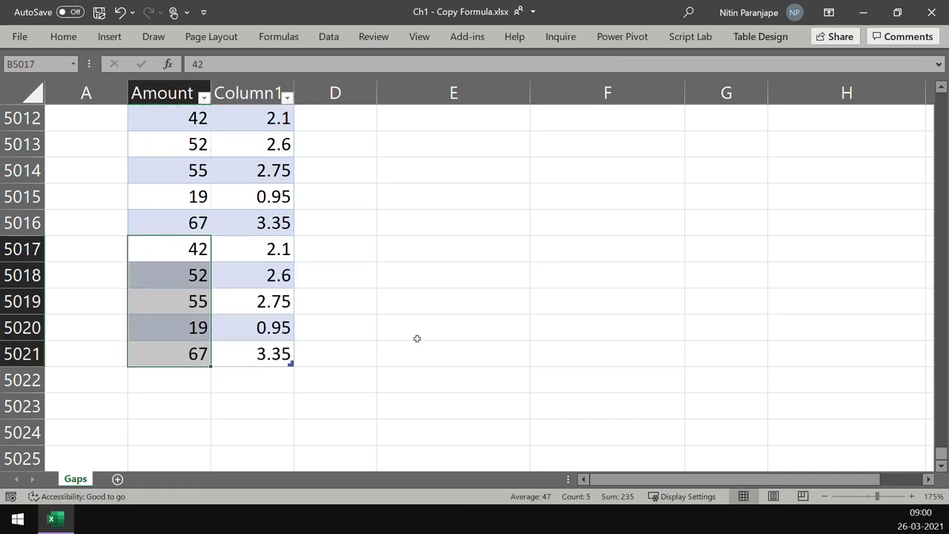